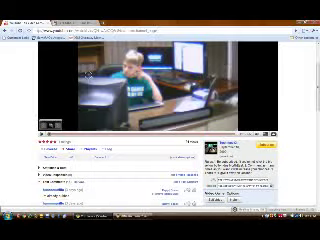
scroll(88, 74, "up", 3)
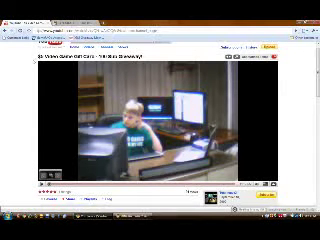
Look over the gift card giveaway video's title and comments, then switch to the RANDOM.ORG tab
left_click_drag(38, 56, 140, 56)
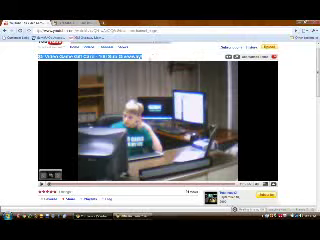
left_click(75, 70)
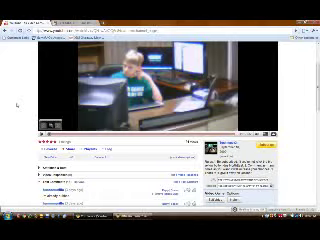
scroll(155, 110, "down", 5)
scroll(143, 119, "down", 5)
scroll(143, 119, "down", 3)
scroll(143, 119, "up", 3)
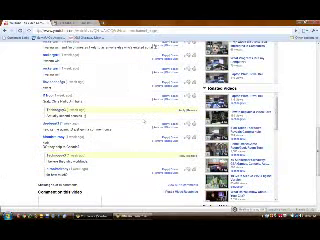
scroll(143, 119, "up", 5)
scroll(143, 119, "down", 3)
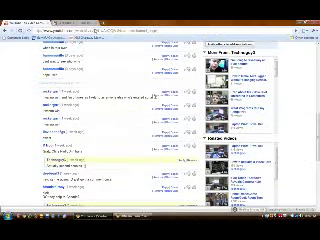
scroll(143, 119, "down", 5)
scroll(143, 119, "up", 8)
scroll(143, 119, "up", 8)
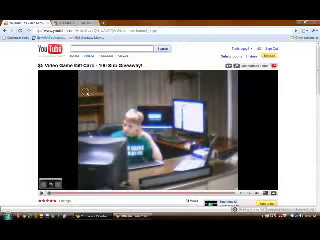
left_click(70, 21)
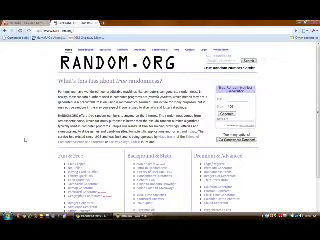
scroll(143, 119, "down", 2)
scroll(143, 119, "down", 2)
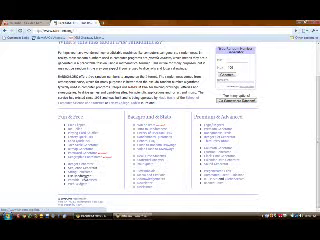
Open RANDOM.ORG's List Randomizer from the Lists, Strings and Maps section
left_click(72, 152)
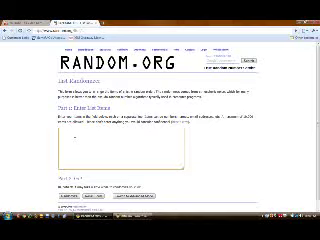
Paste the giveaway comment entrants into the List Randomizer box, then switch browser tabs
left_click(75, 140)
key("ctrl+v")
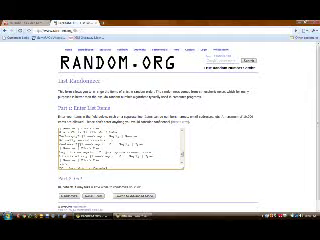
scroll(120, 150, "down", 3)
scroll(120, 150, "down", 3)
scroll(120, 150, "down", 2)
scroll(120, 140, "down", 2)
scroll(120, 140, "down", 2)
scroll(45, 68, "up", 2)
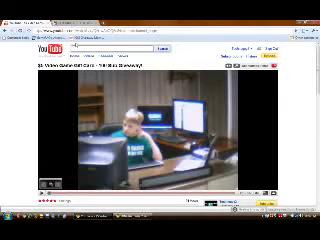
left_click(60, 20)
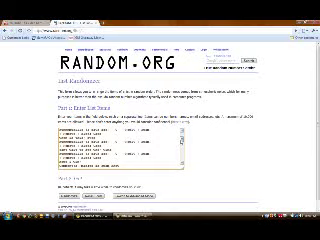
Drag the list box's resize corner down so more pasted entrants show
left_click_drag(181, 166, 188, 171)
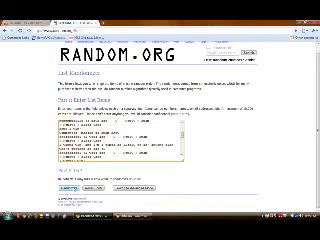
Randomize the entrant list and check the top entries of the shuffled result
left_click(68, 186)
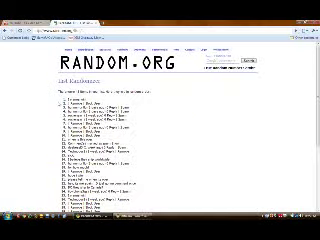
left_click_drag(69, 103, 102, 103)
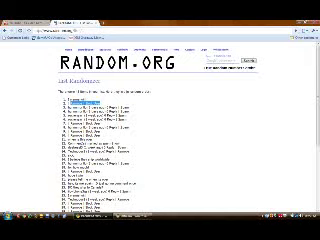
left_click(76, 106)
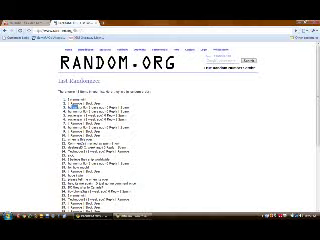
left_click(76, 106)
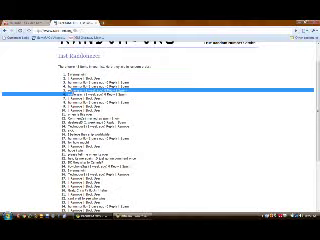
Inspect the username on line 13, then reshuffle the list once more with Again!
left_click(70, 115)
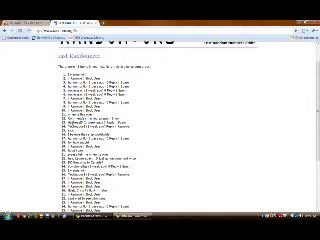
left_click_drag(62, 124, 120, 126)
left_click(100, 140)
left_click_drag(72, 127, 92, 127)
left_click(82, 124)
scroll(100, 130, "down", 3)
scroll(100, 130, "down", 3)
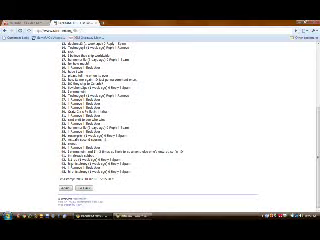
left_click(20, 34)
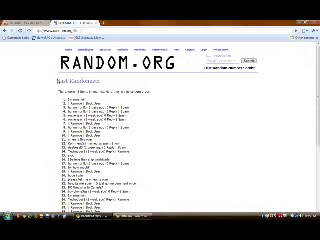
scroll(55, 100, "down", 1)
scroll(57, 95, "down", 1)
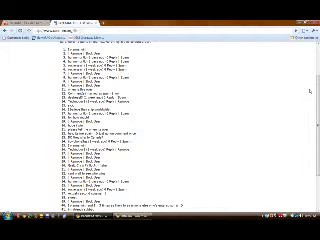
scroll(312, 85, "up", 1)
scroll(150, 100, "down", 2)
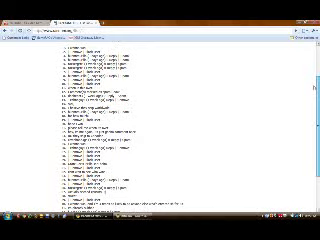
scroll(150, 100, "down", 2)
scroll(147, 87, "down", 3)
scroll(147, 87, "up", 5)
scroll(135, 80, "down", 1)
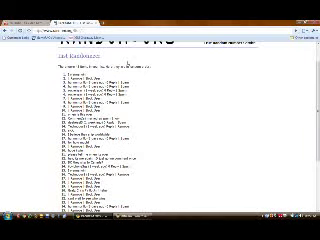
scroll(135, 80, "down", 5)
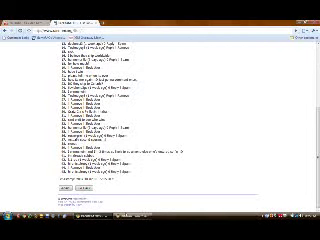
left_click(140, 213)
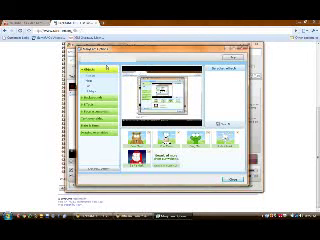
Switch to the second settings page in the screen recorder's window
left_click(103, 67)
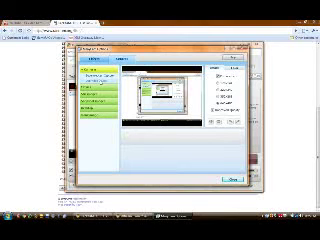